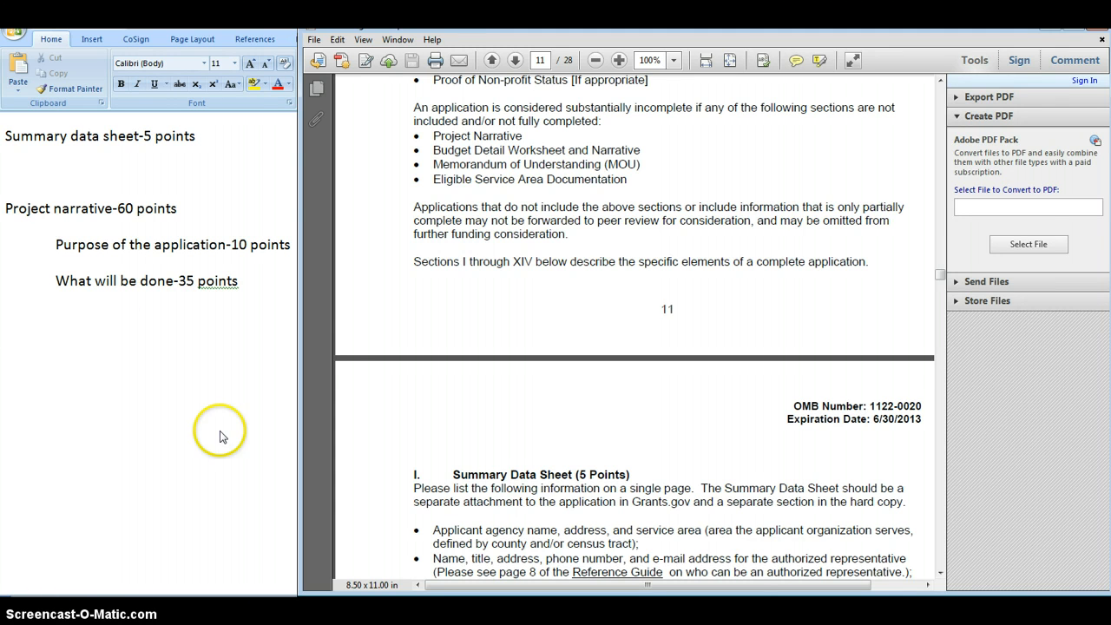
- Review the note on Sections I through XIV and the bulleted requirements of the Summary Data Sheet section in the PDF
{"action": "left_click_drag", "start_coordinate": [413, 260], "coordinate": [869, 260]}
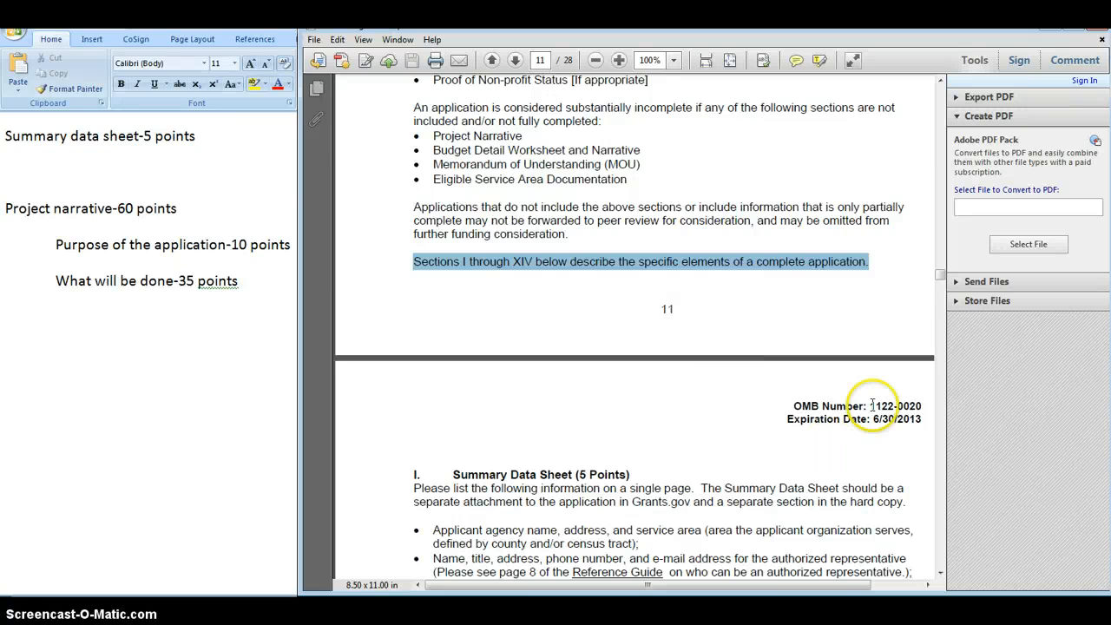
{"action": "left_click", "coordinate": [750, 441]}
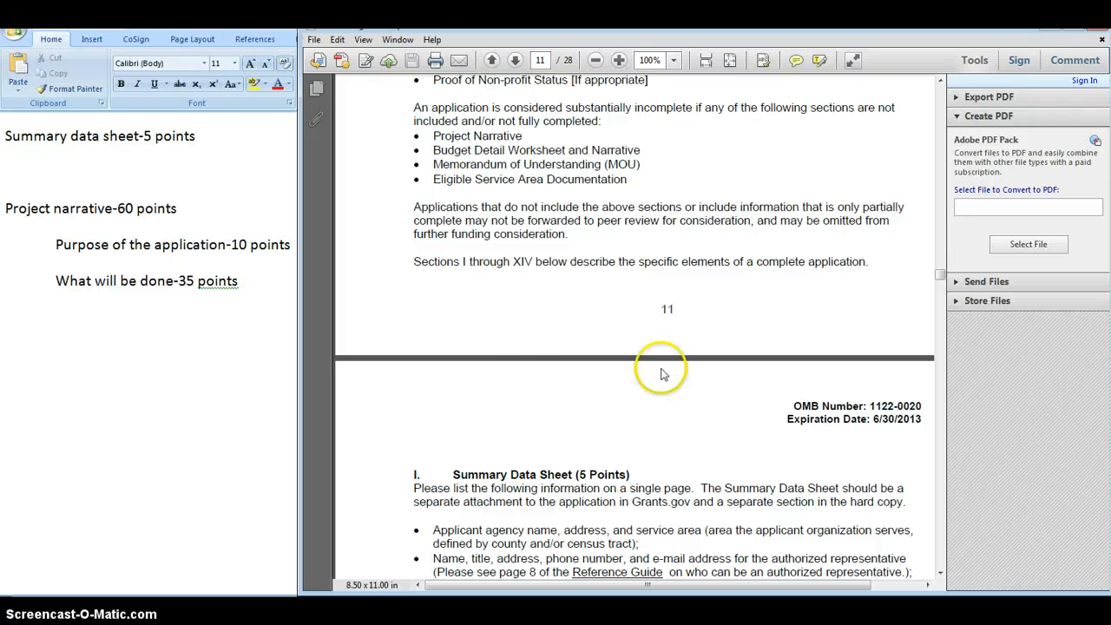
{"action": "left_click", "coordinate": [939, 574]}
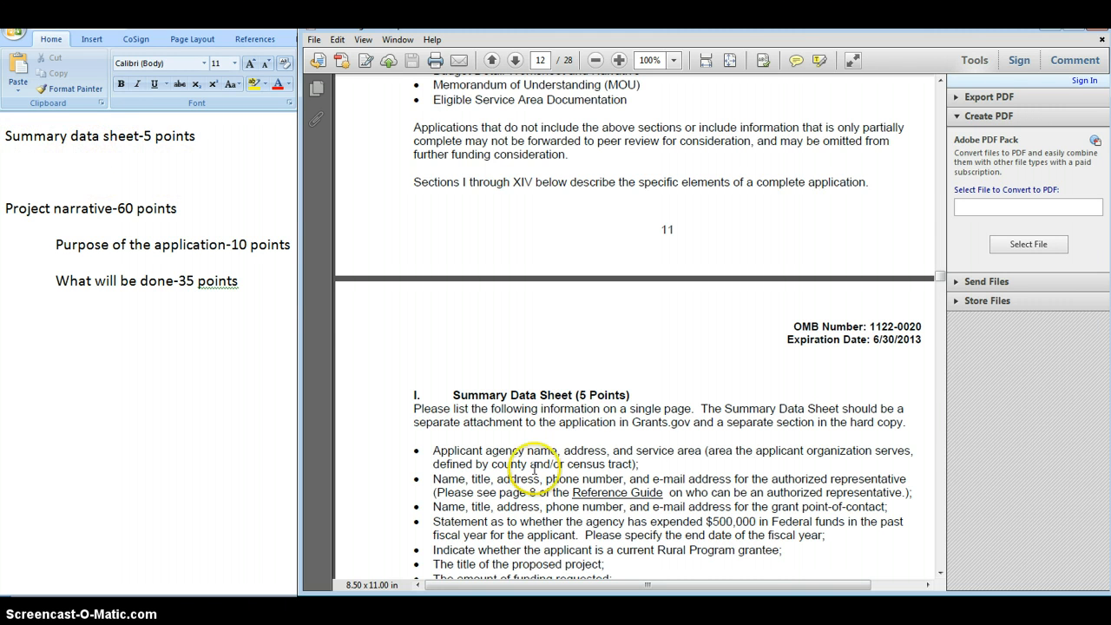
{"action": "left_click", "coordinate": [940, 574]}
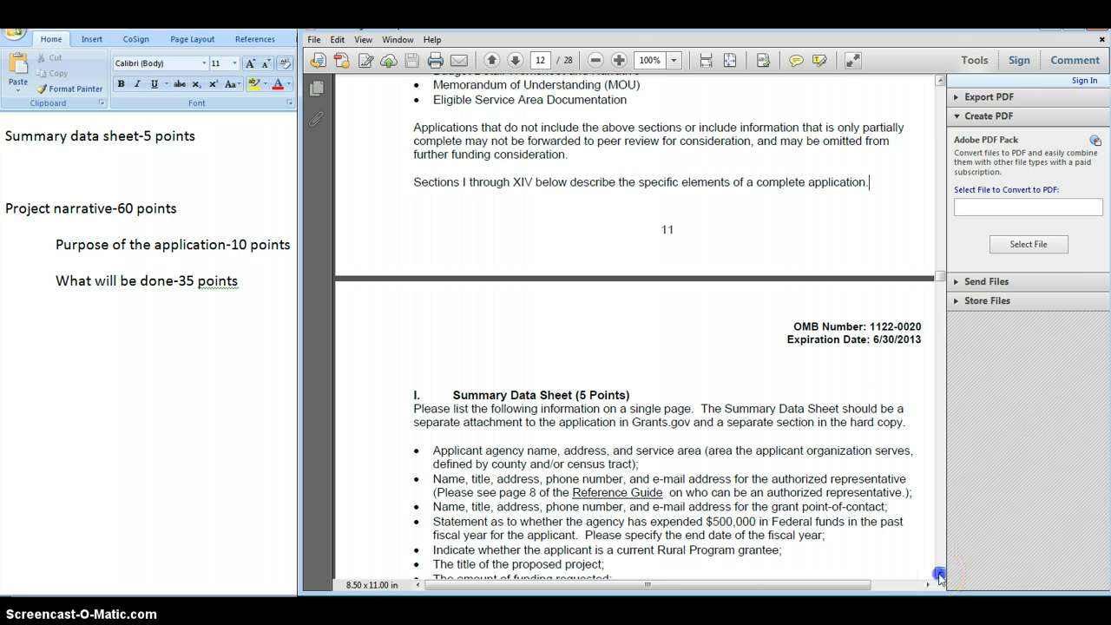
{"action": "scroll", "coordinate": [940, 574], "scroll_direction": "down", "scroll_amount": 4}
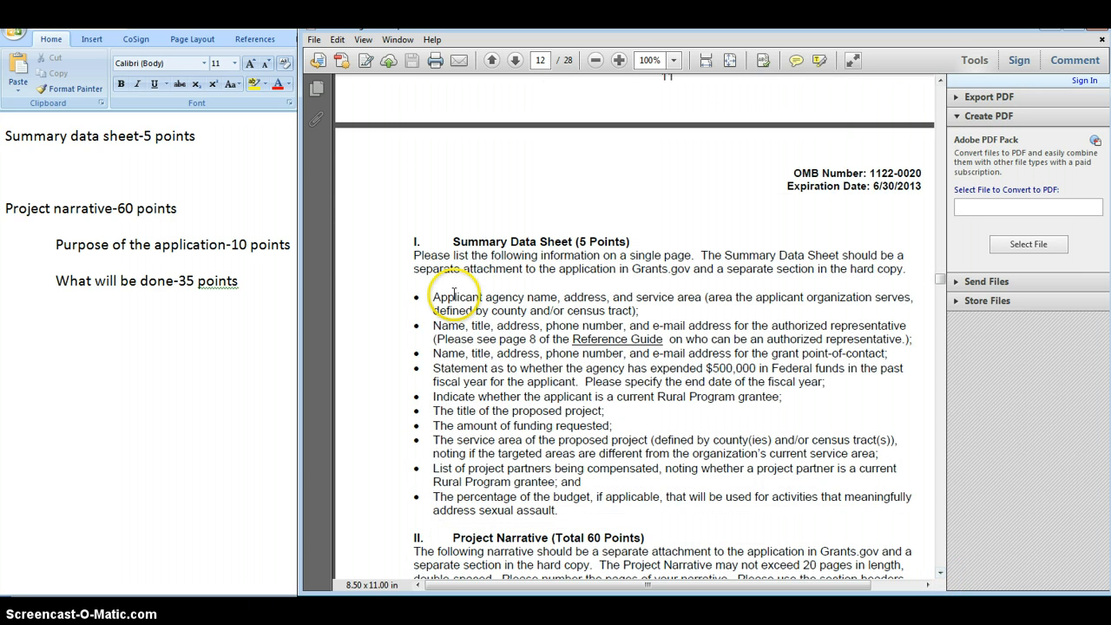
{"action": "left_click_drag", "start_coordinate": [433, 297], "coordinate": [568, 500]}
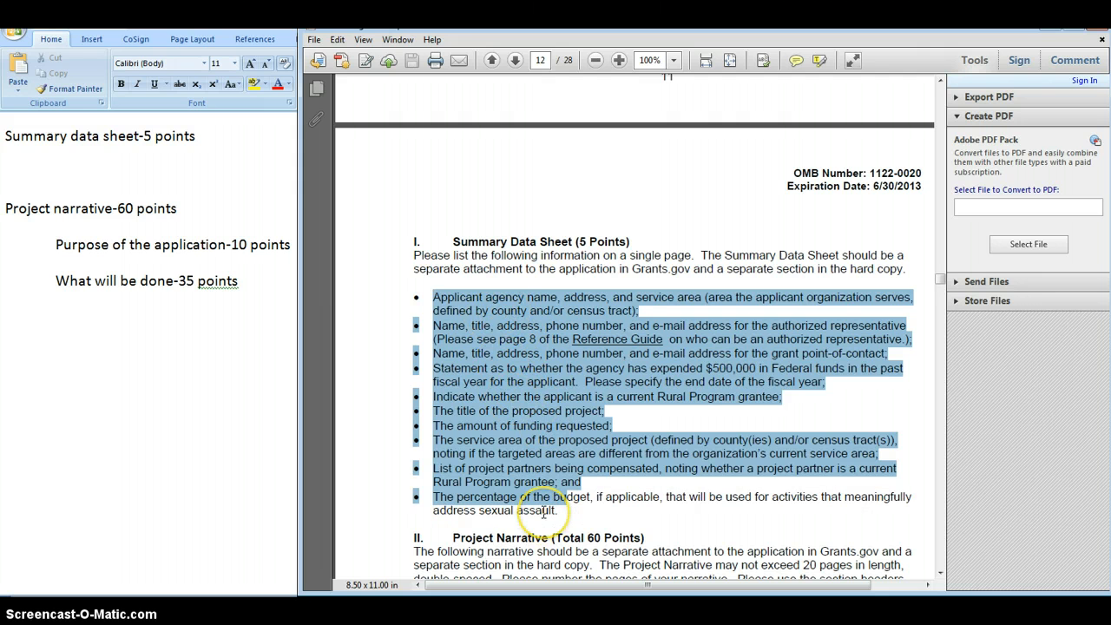
{"action": "left_click", "coordinate": [514, 426]}
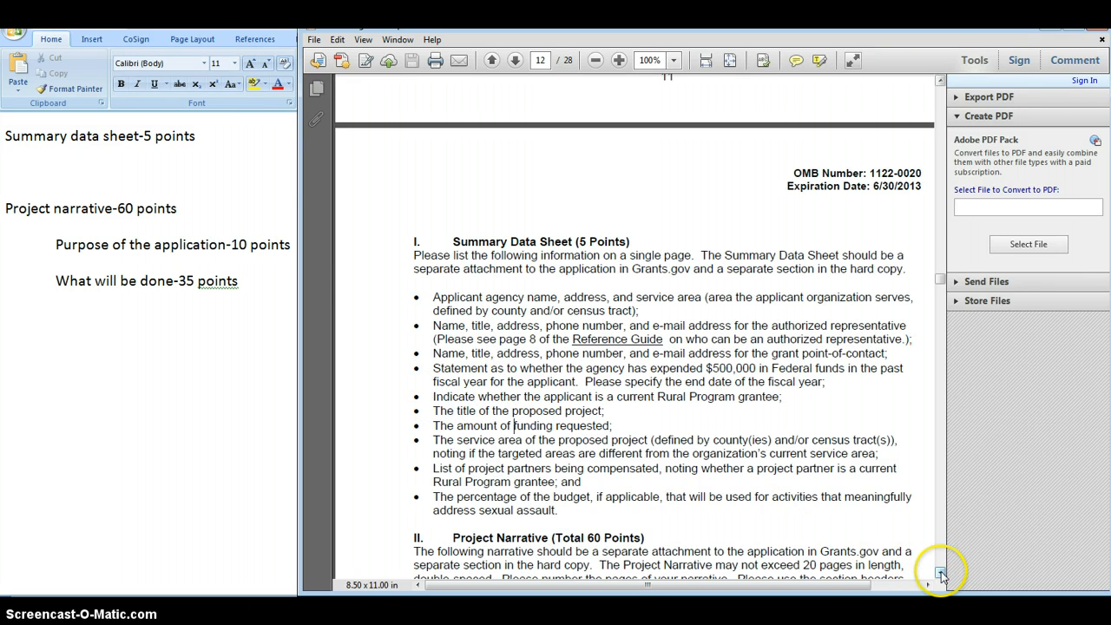
- Copy all the bulleted requirements under "Purpose of Application (10 points)" in the Project Narrative section
{"action": "left_click_drag", "start_coordinate": [942, 573], "coordinate": [941, 575]}
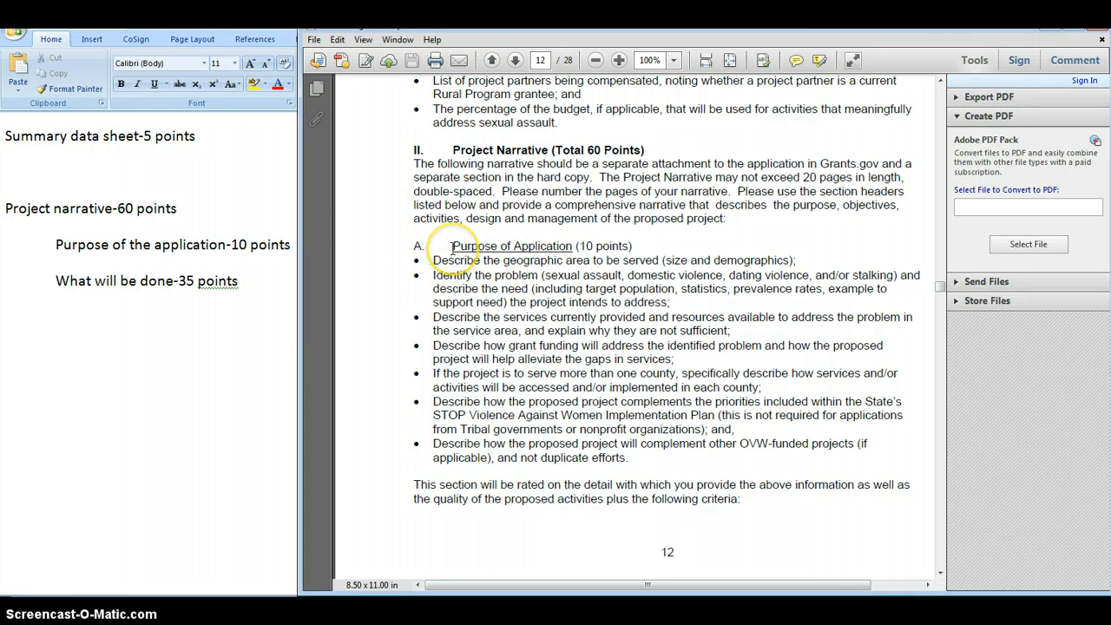
{"action": "left_click_drag", "start_coordinate": [432, 259], "coordinate": [637, 464]}
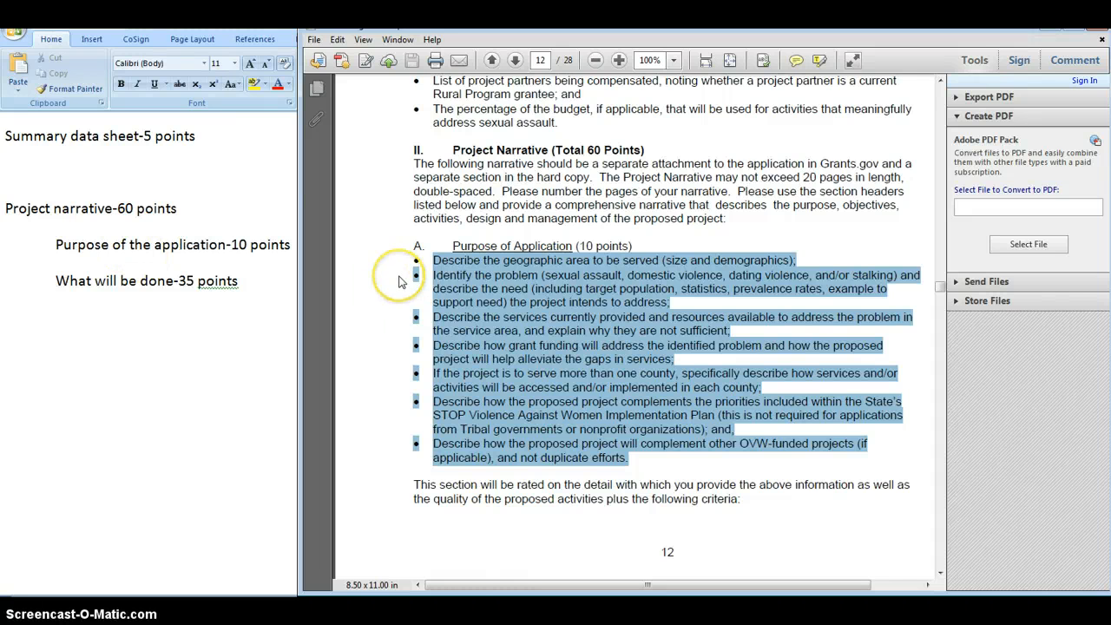
{"action": "left_click_drag", "start_coordinate": [464, 283], "coordinate": [465, 284]}
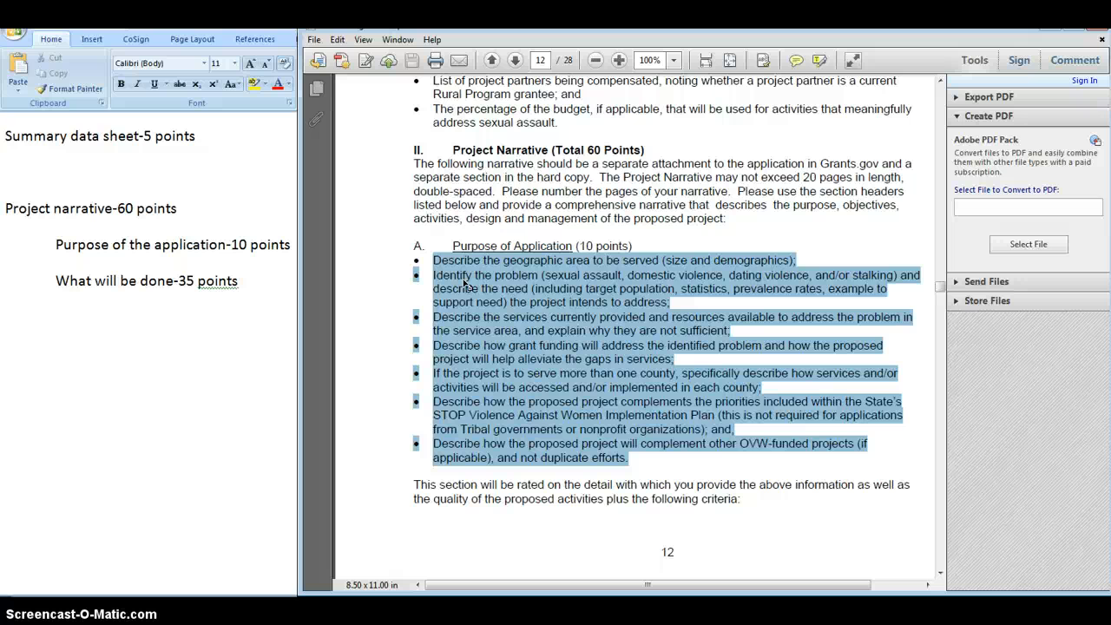
{"action": "left_click", "coordinate": [514, 276]}
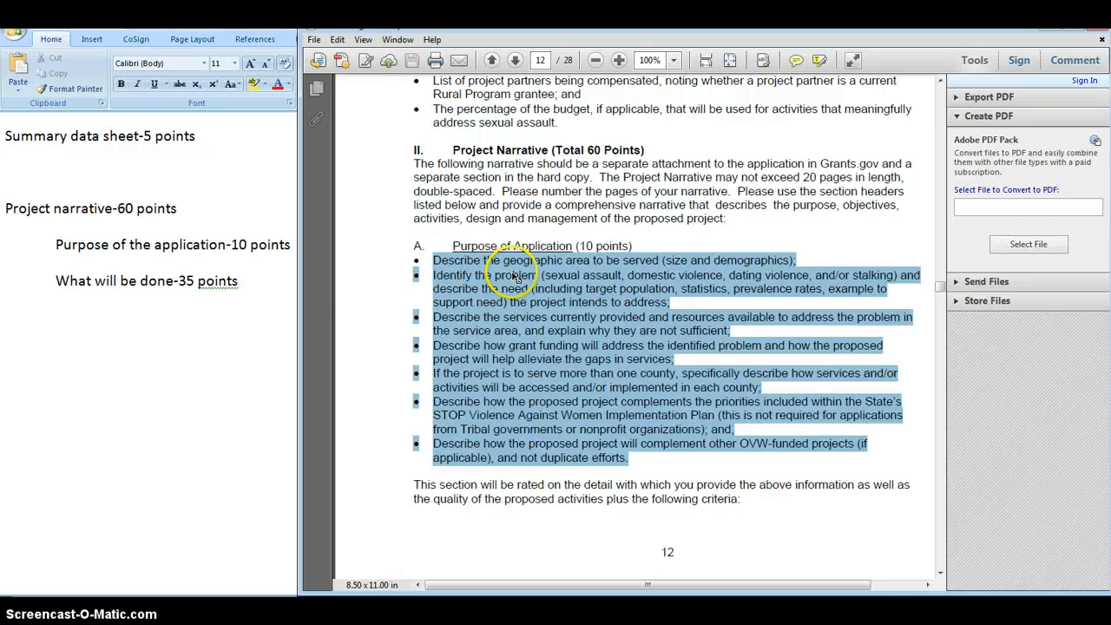
{"action": "right_click", "coordinate": [515, 276]}
{"action": "left_click", "coordinate": [532, 282]}
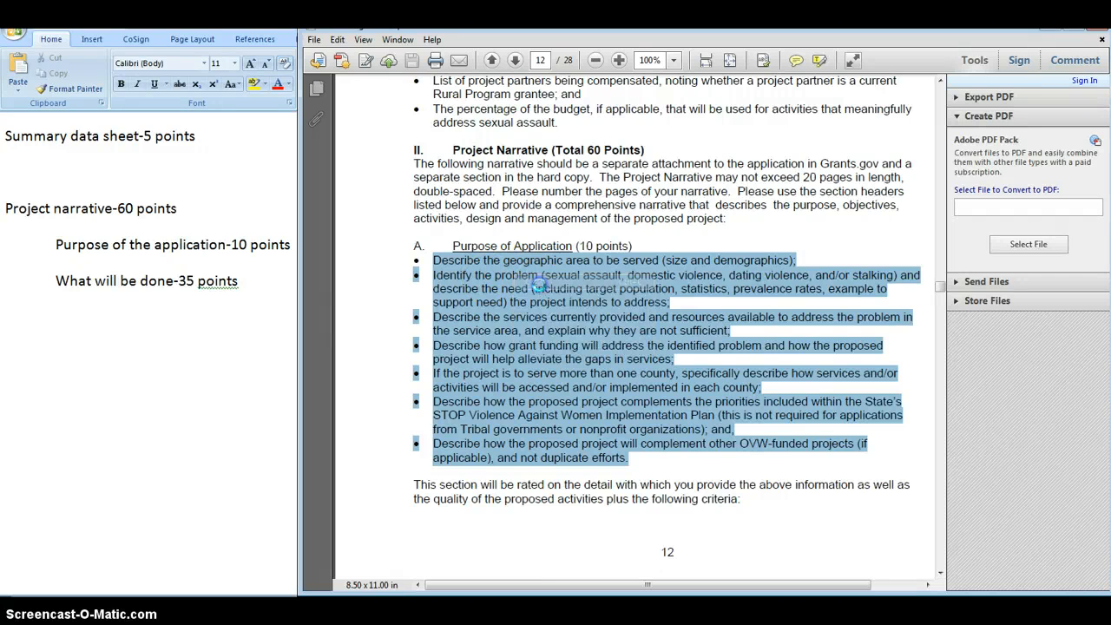
- Paste the copied requirements into the Word outline on a new line below "Purpose of the application-10 points"
{"action": "left_click", "coordinate": [165, 258]}
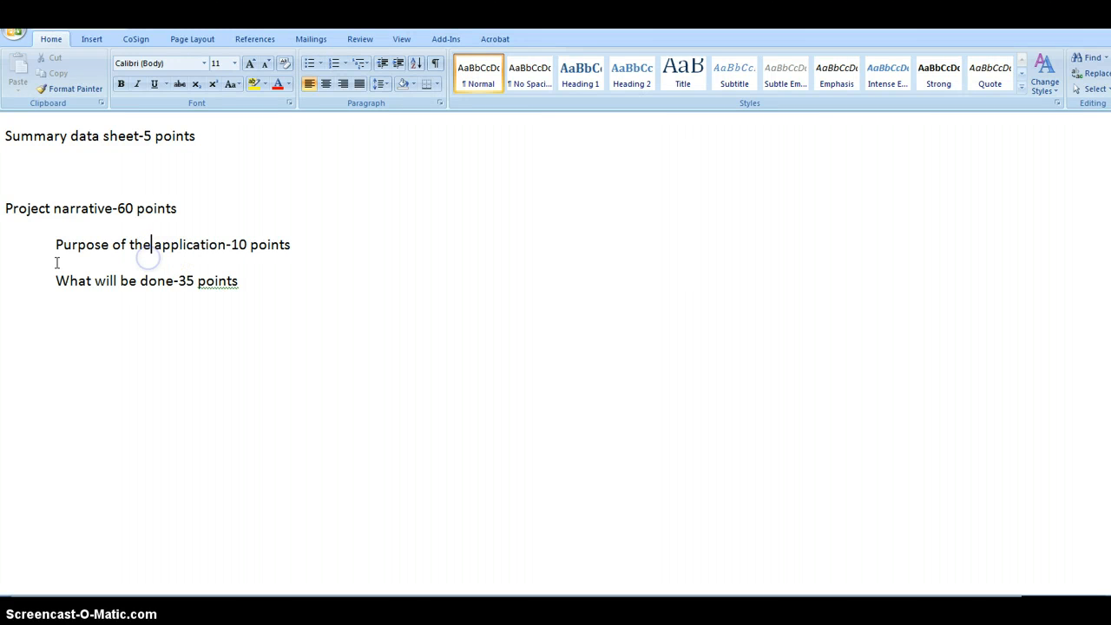
{"action": "left_click", "coordinate": [54, 258]}
{"action": "left_click", "coordinate": [55, 278]}
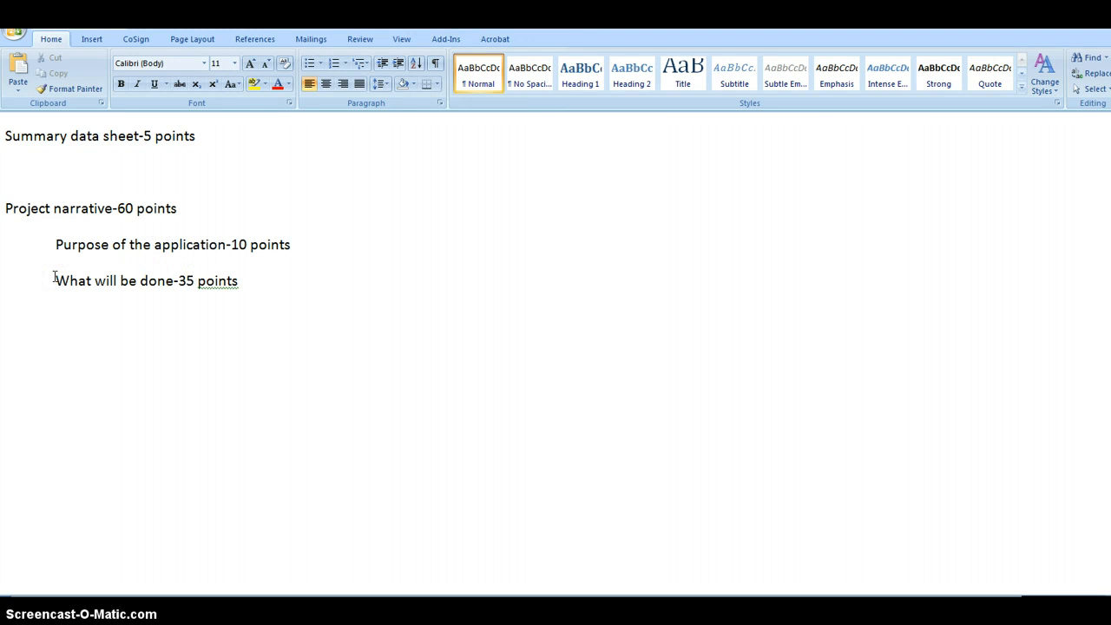
{"action": "key", "text": "Return"}
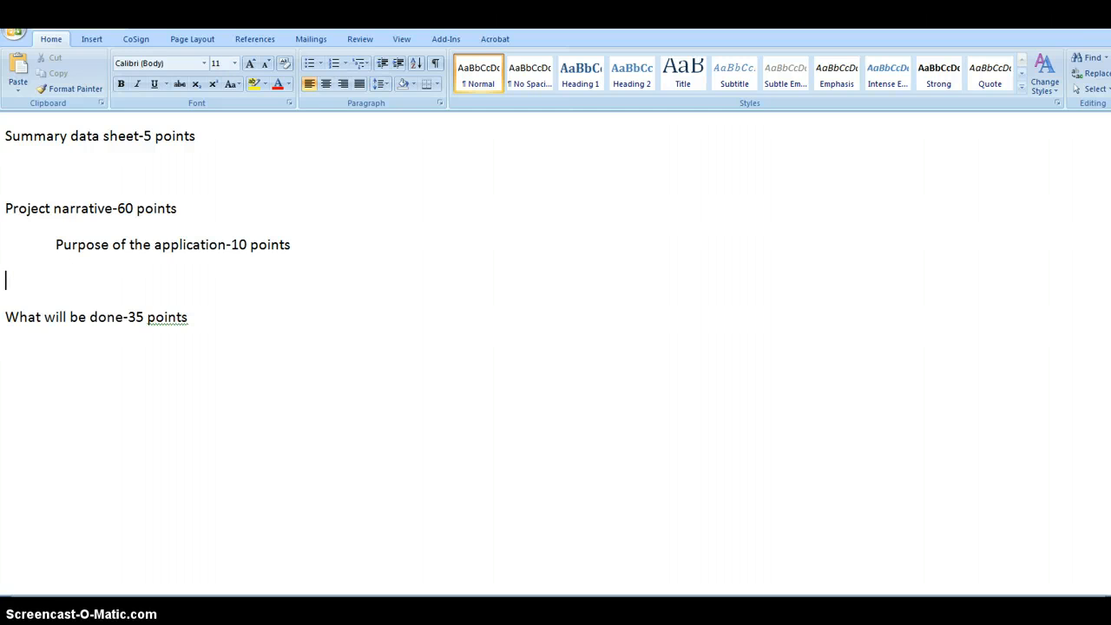
{"action": "right_click", "coordinate": [25, 277]}
{"action": "left_click", "coordinate": [52, 320]}
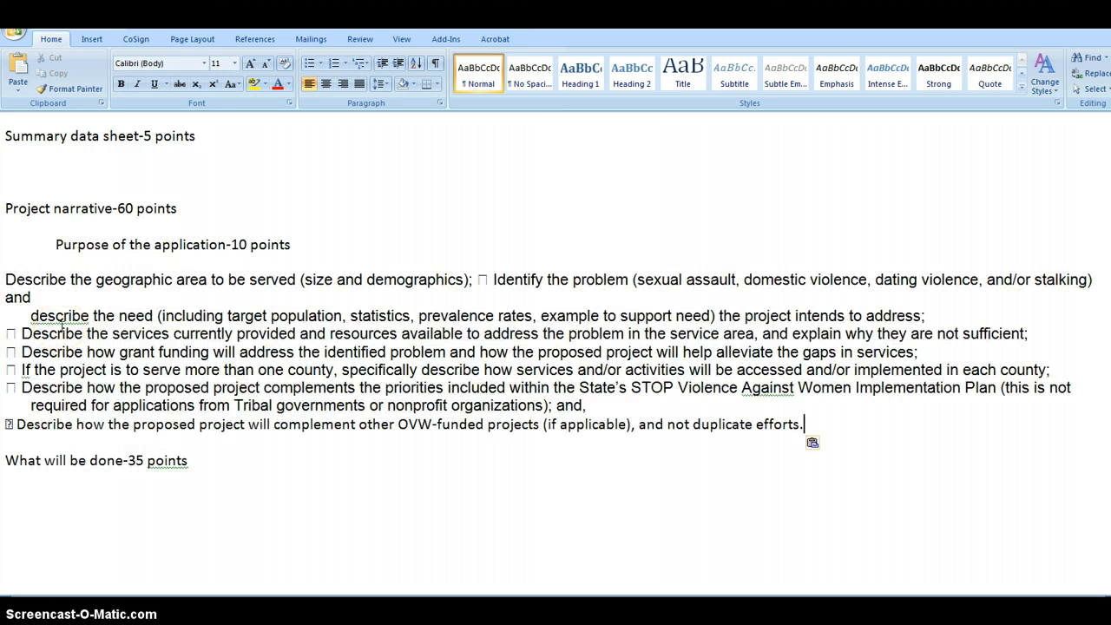
- Break the pasted text after "(size and demographics);" so that the "Identify the problem" item starts on its own line
{"action": "left_click", "coordinate": [461, 282]}
{"action": "left_click", "coordinate": [477, 279]}
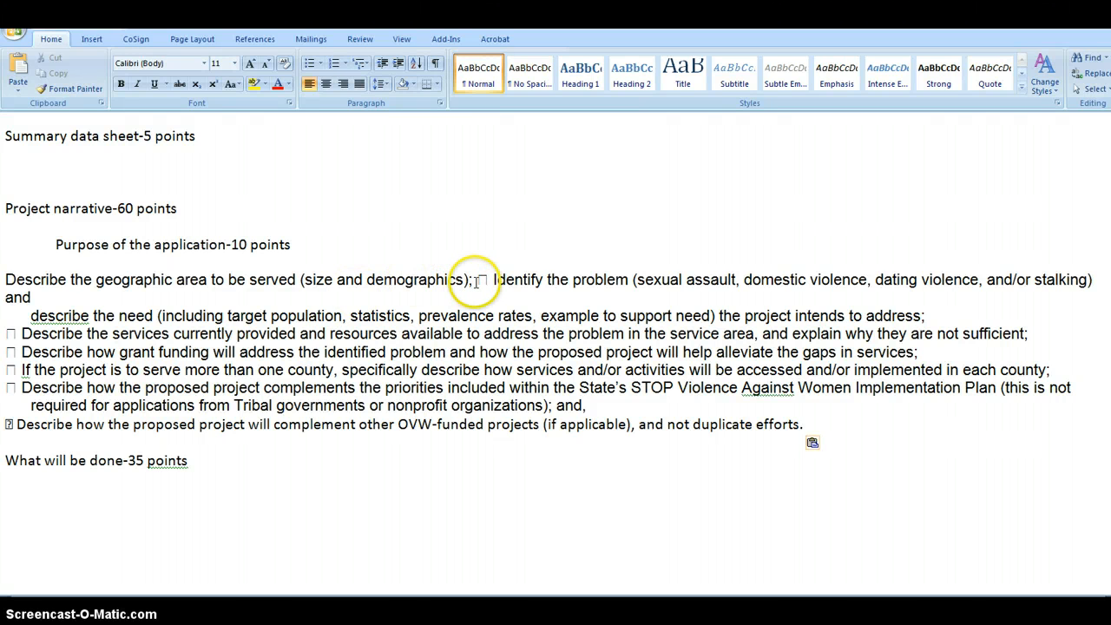
{"action": "key", "text": "Return"}
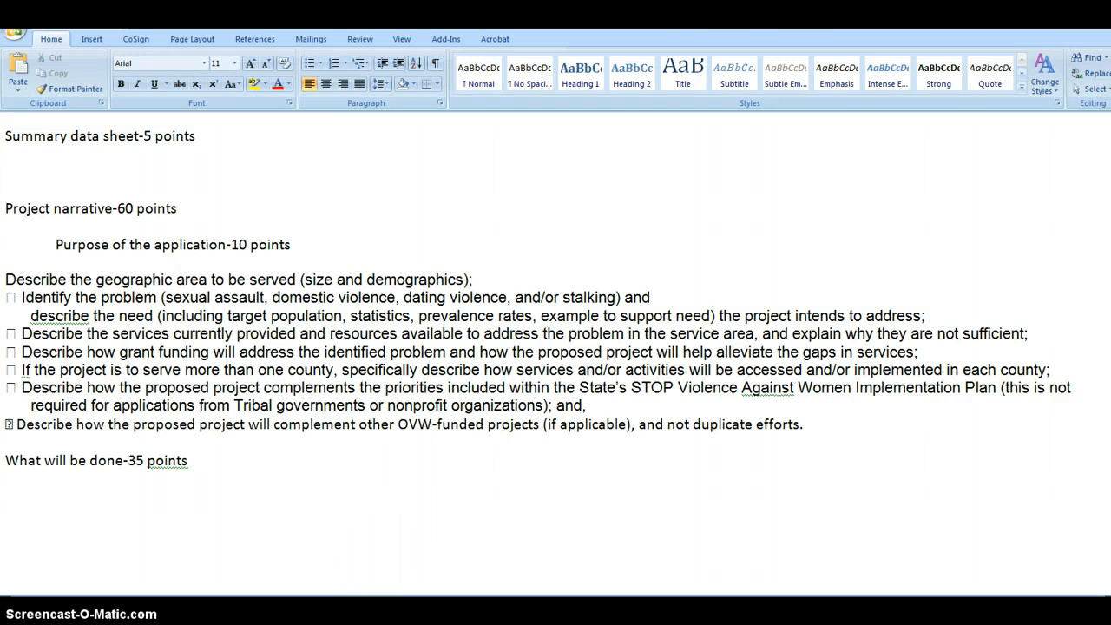
- Compare the pasted purpose requirements in Word with the rating criteria listed above "What Will Be Done" on page 13 of the PDF
{"action": "key", "text": "alt+Tab"}
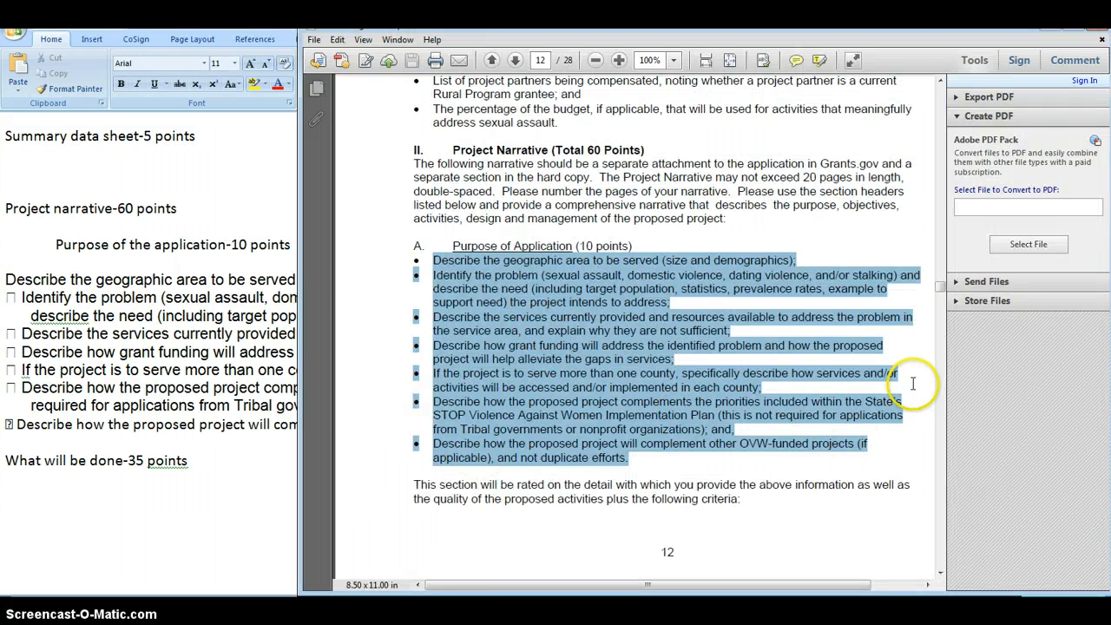
{"action": "left_click", "coordinate": [940, 398]}
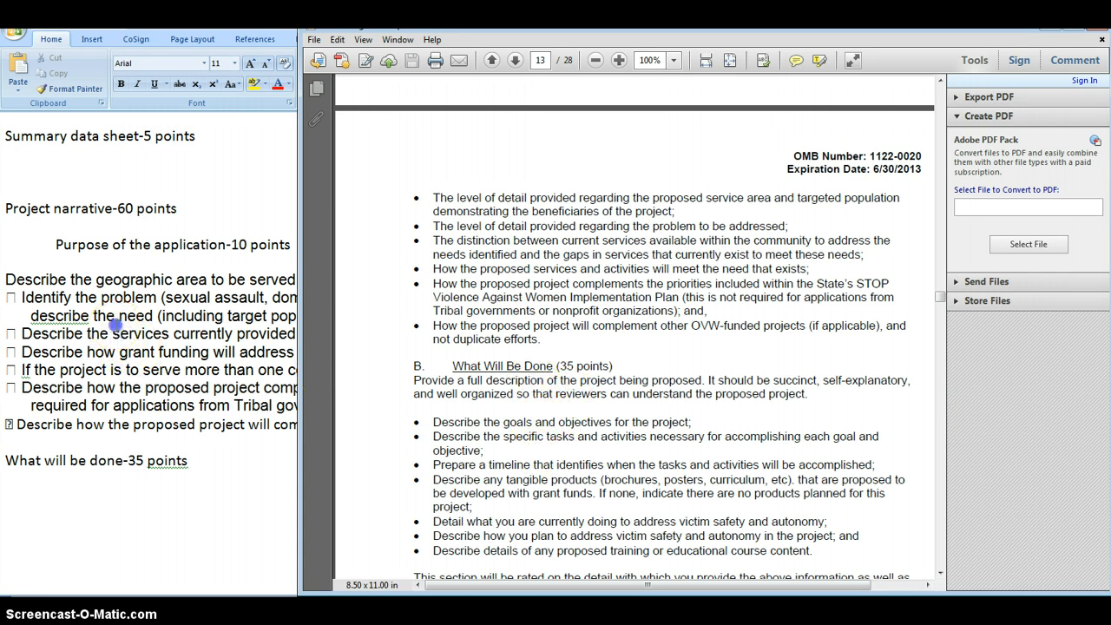
{"action": "key", "text": "alt+Tab"}
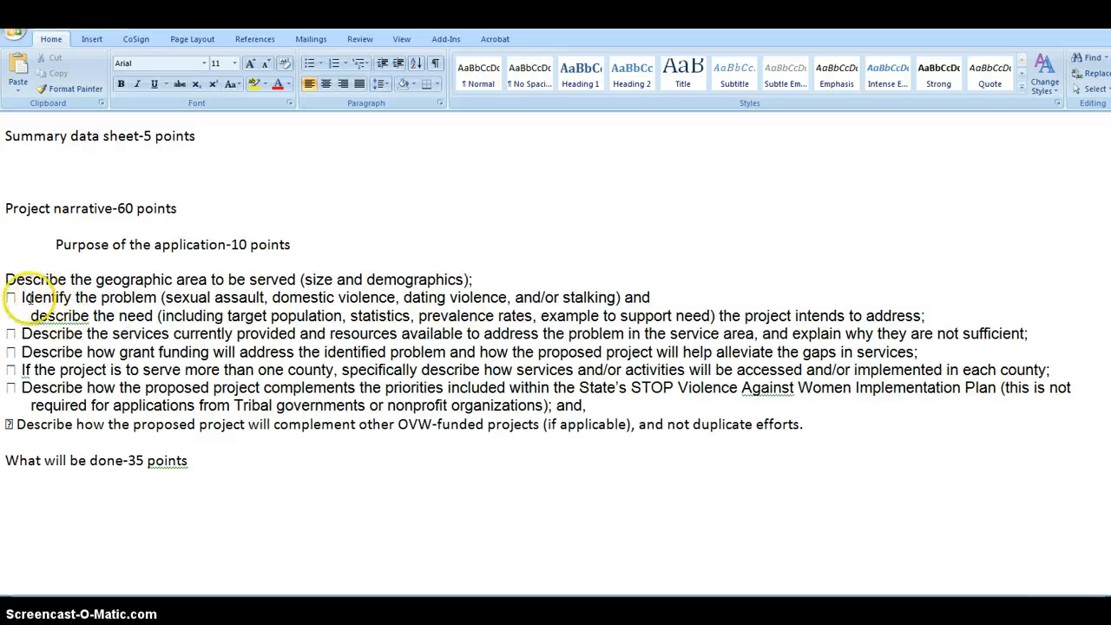
{"action": "left_click_drag", "start_coordinate": [20, 297], "coordinate": [165, 370]}
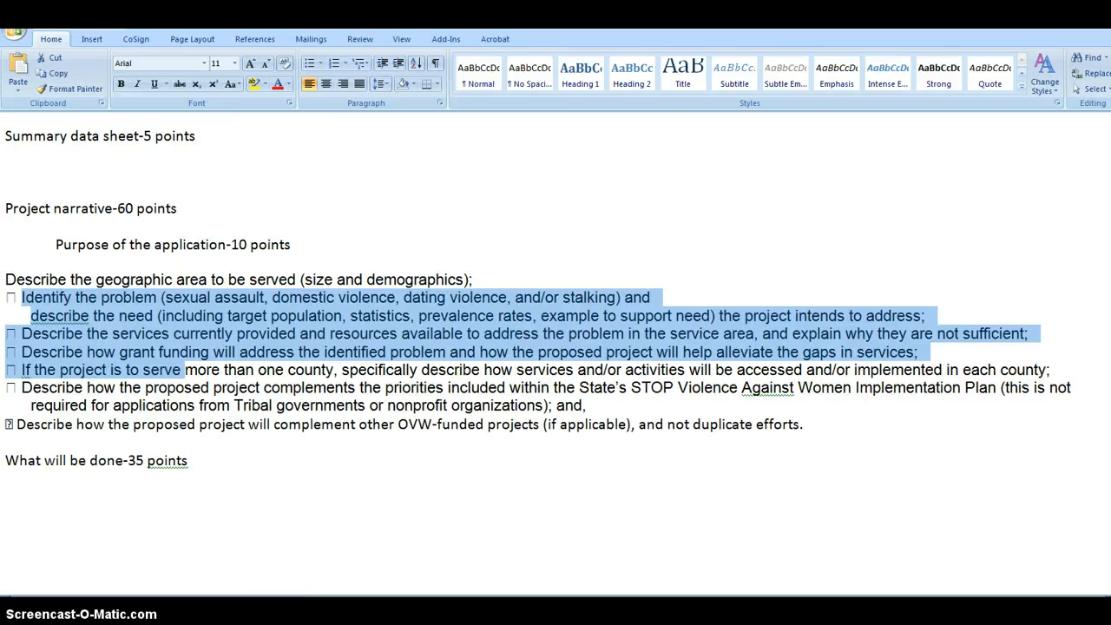
{"action": "key", "text": "alt+Tab"}
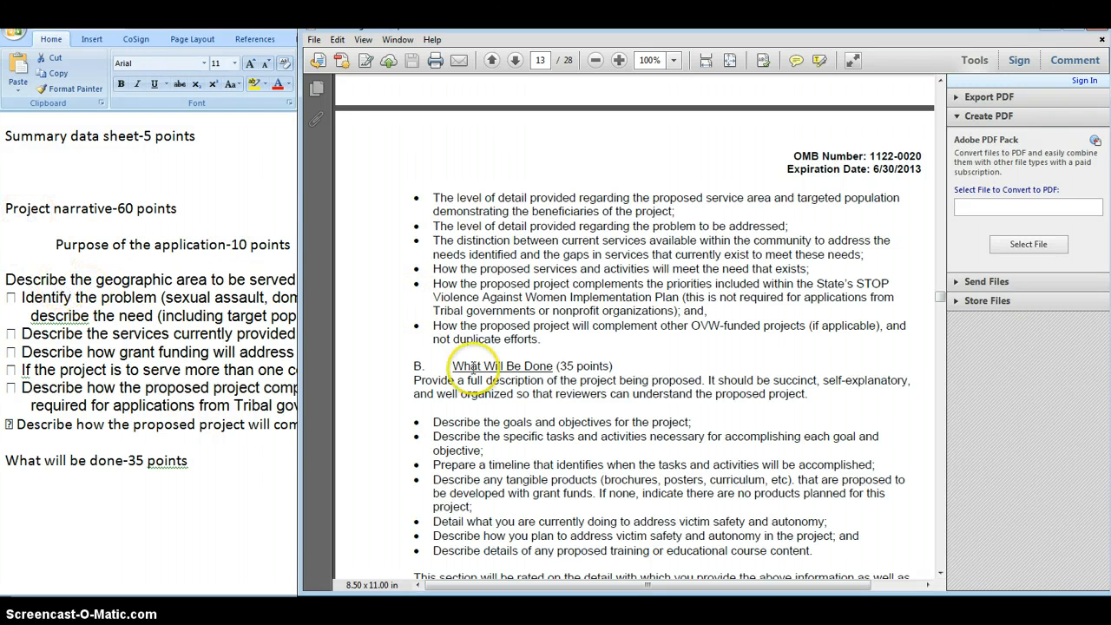
{"action": "left_click", "coordinate": [511, 269]}
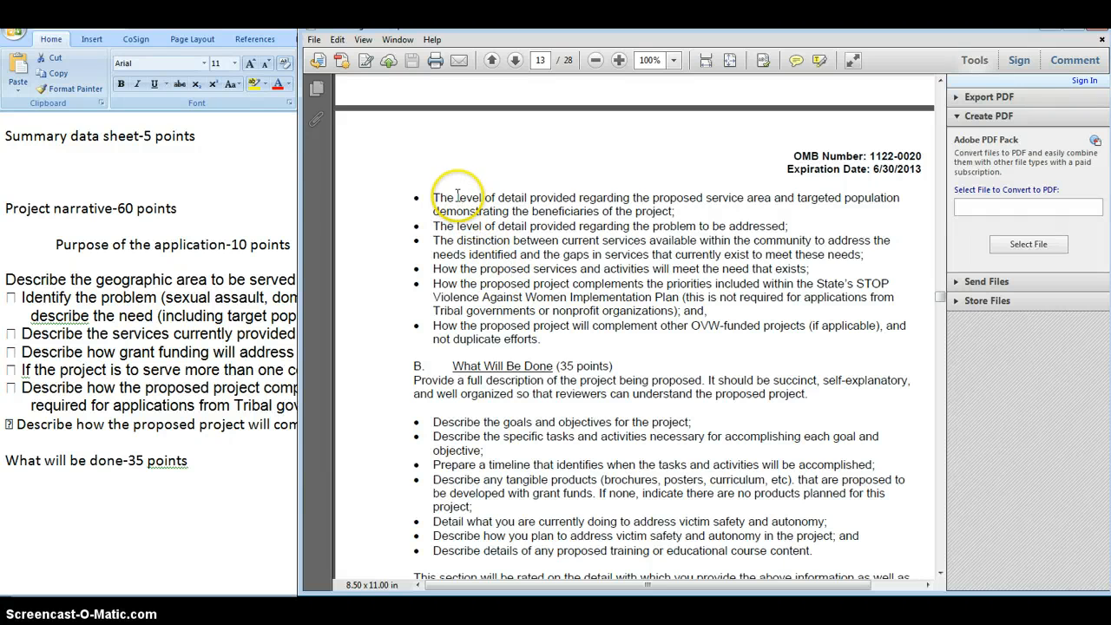
{"action": "left_click_drag", "start_coordinate": [442, 192], "coordinate": [669, 212]}
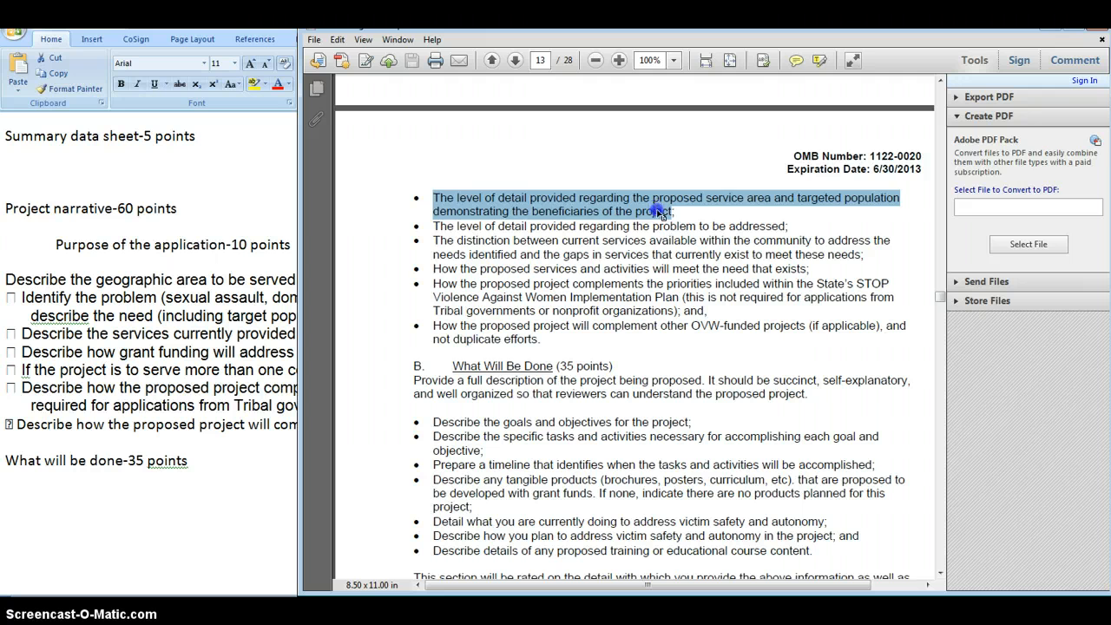
{"action": "left_click", "coordinate": [480, 230]}
{"action": "left_click_drag", "start_coordinate": [415, 268], "coordinate": [812, 270]}
{"action": "left_click", "coordinate": [725, 300]}
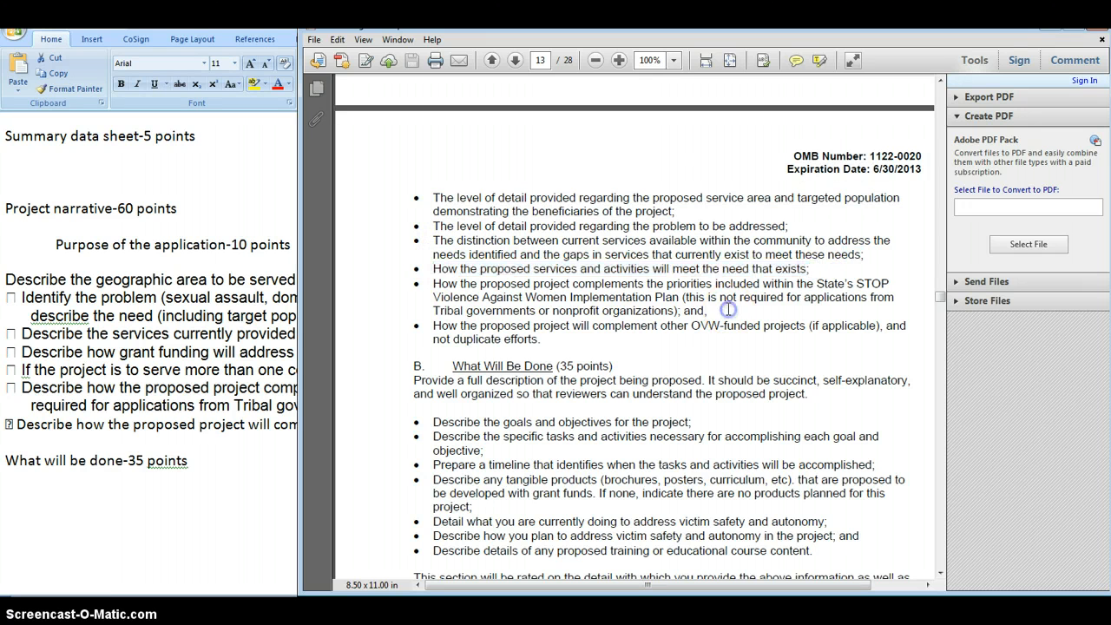